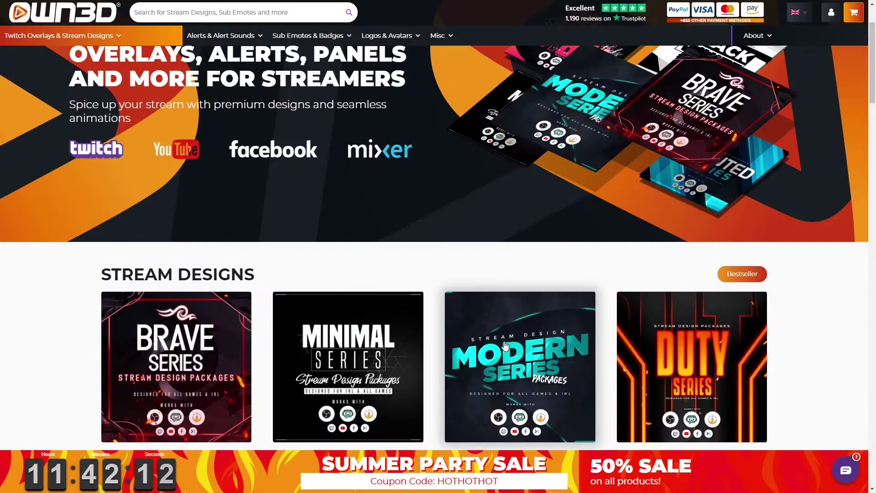
- Scroll the OWN3D site and open its Complete Packages list of premium Twitch overlays
scroll(504, 342, down, 2)
scroll(505, 342, down, 5)
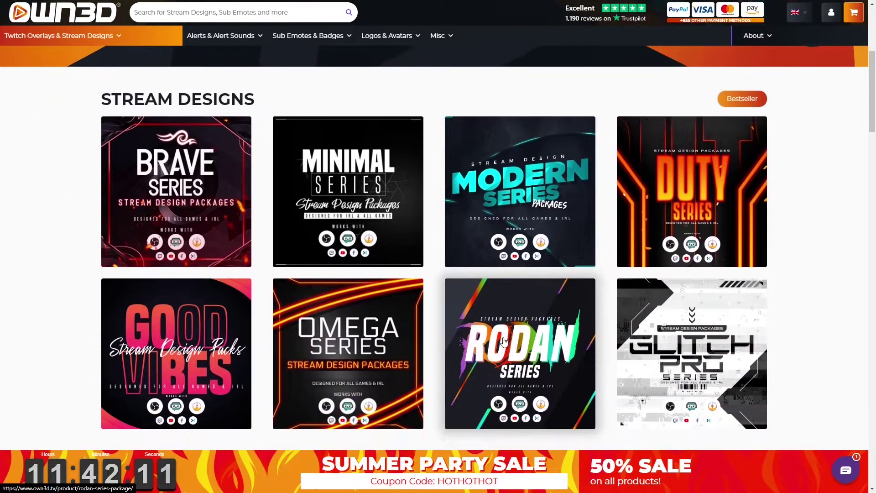
scroll(504, 342, down, 3)
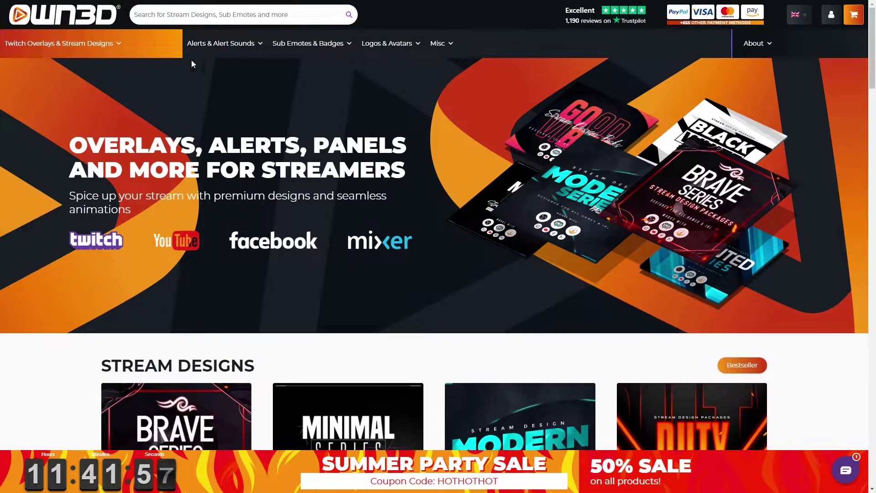
click(217, 137)
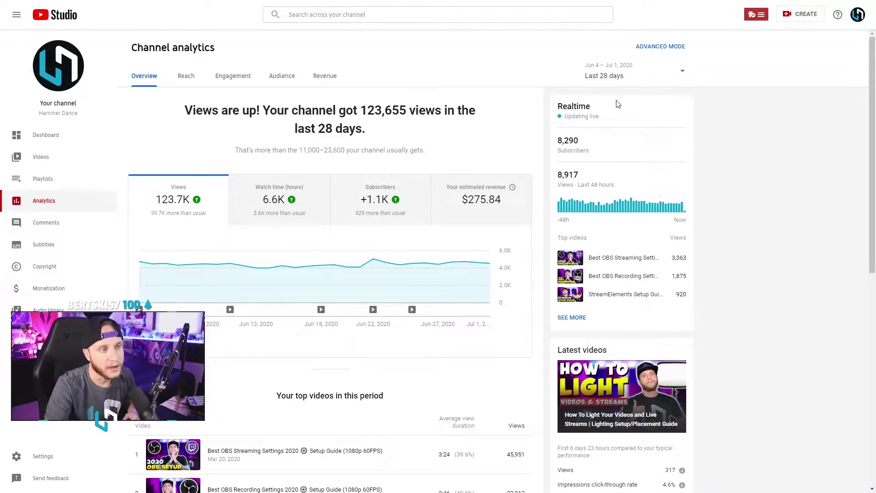
click(579, 154)
drag(557, 142, 575, 142)
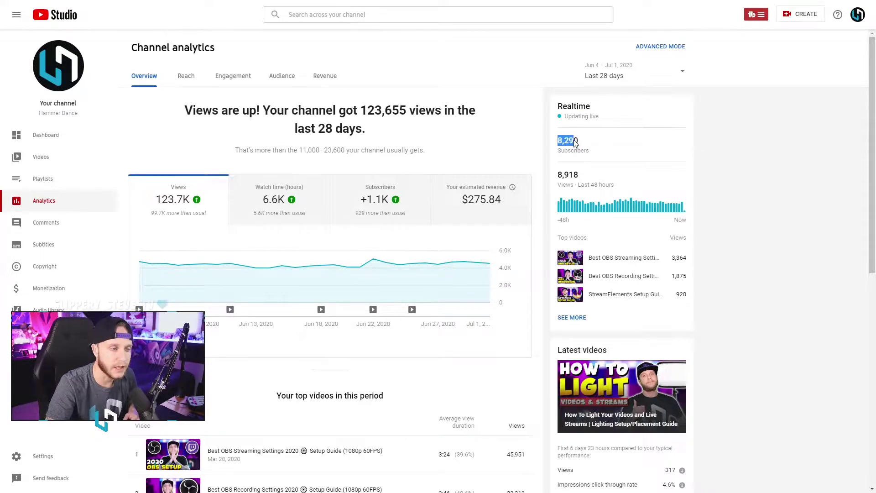
click(598, 149)
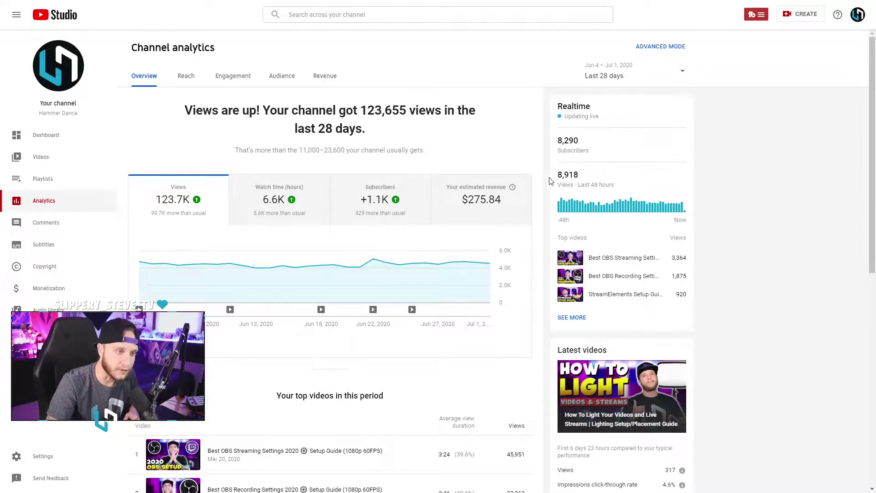
drag(558, 184, 612, 188)
click(619, 189)
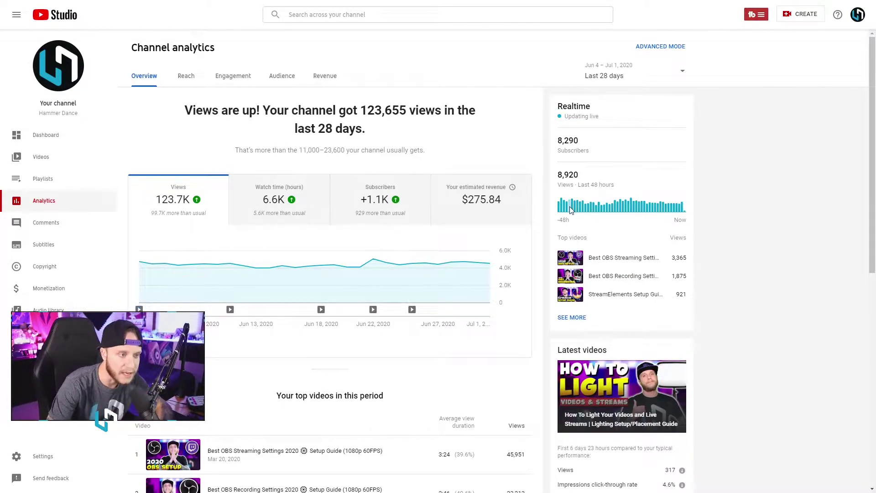
mouse_move(620, 209)
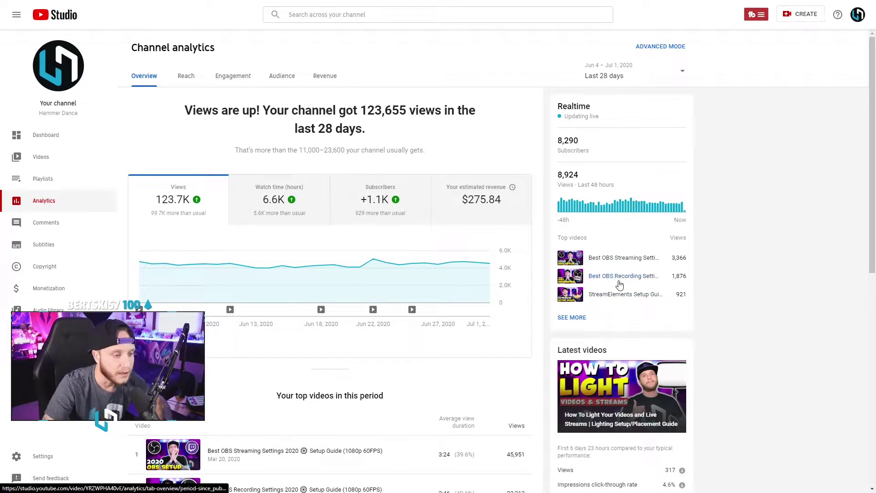
click(575, 318)
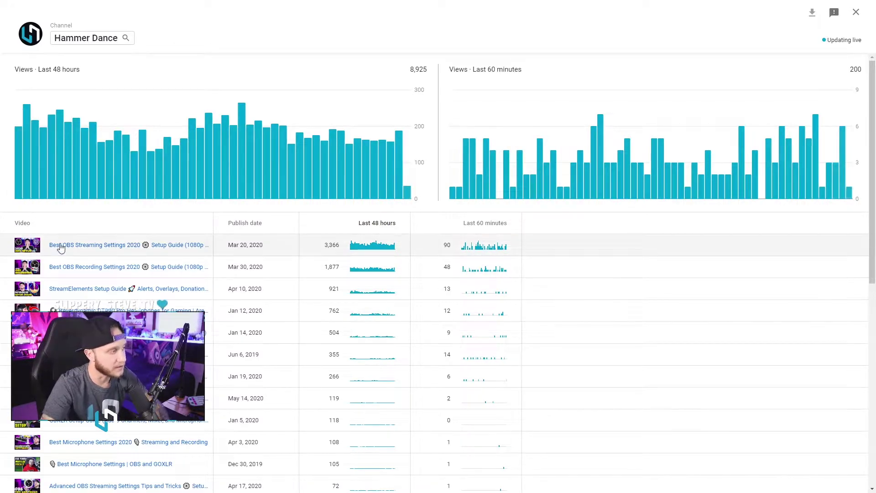
scroll(137, 241, down, 1)
mouse_move(138, 242)
scroll(139, 243, down, 1)
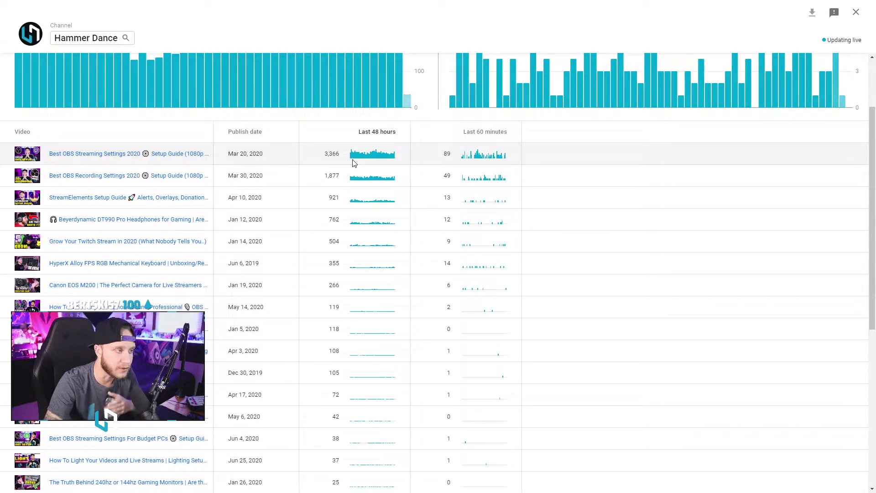
scroll(361, 159, up, 2)
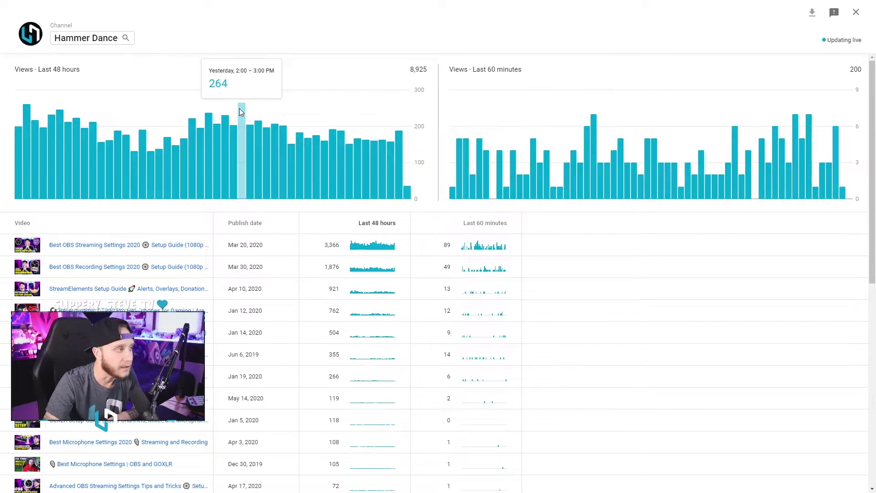
mouse_move(208, 127)
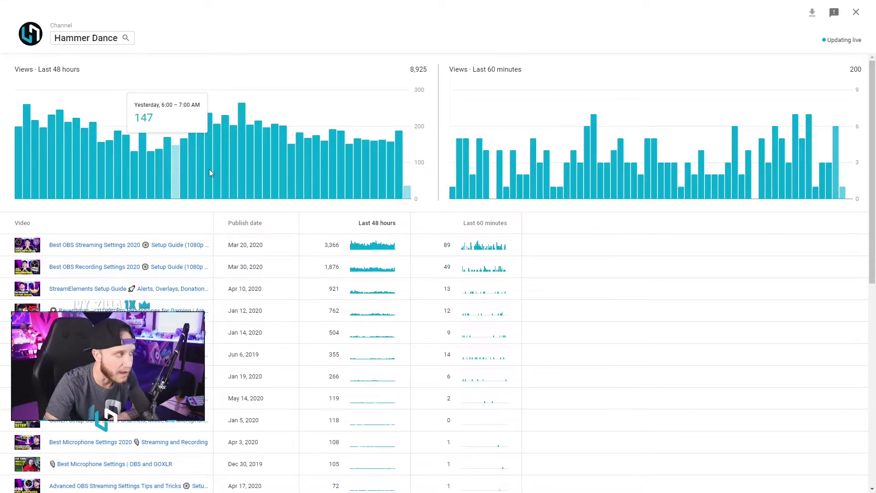
click(854, 13)
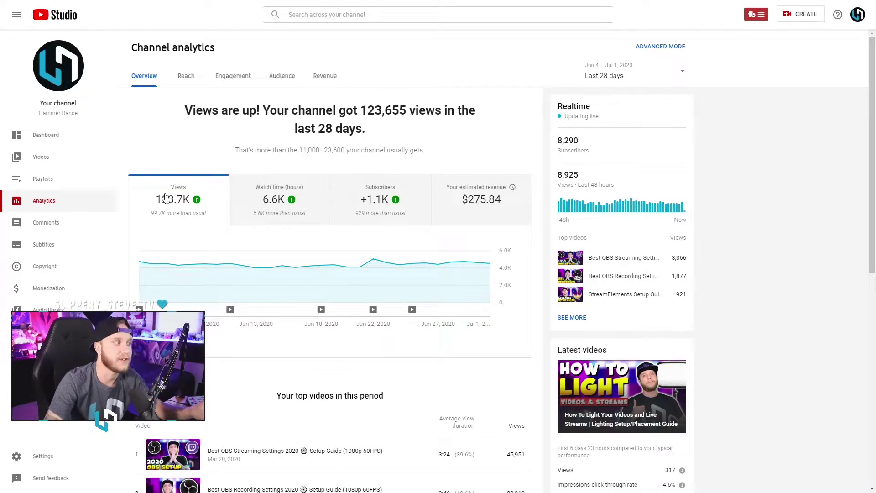
- Switch the overview chart to watch time, then back to views
mouse_move(190, 218)
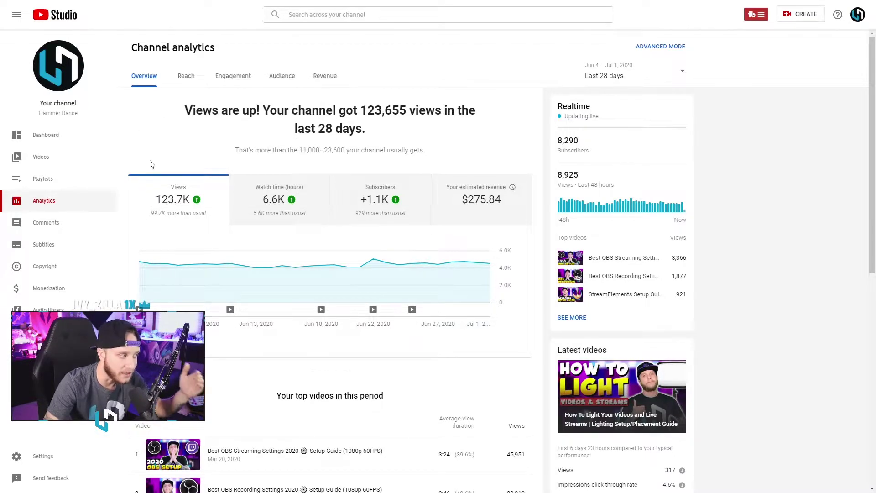
mouse_move(176, 201)
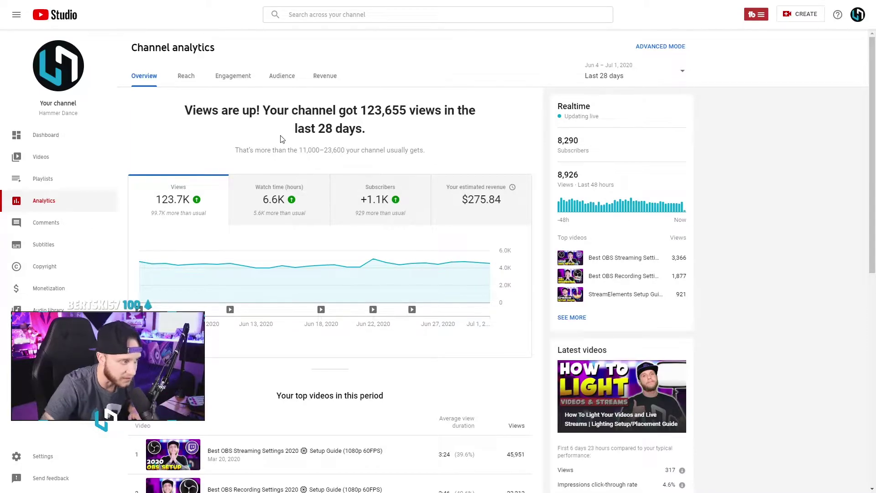
mouse_move(274, 215)
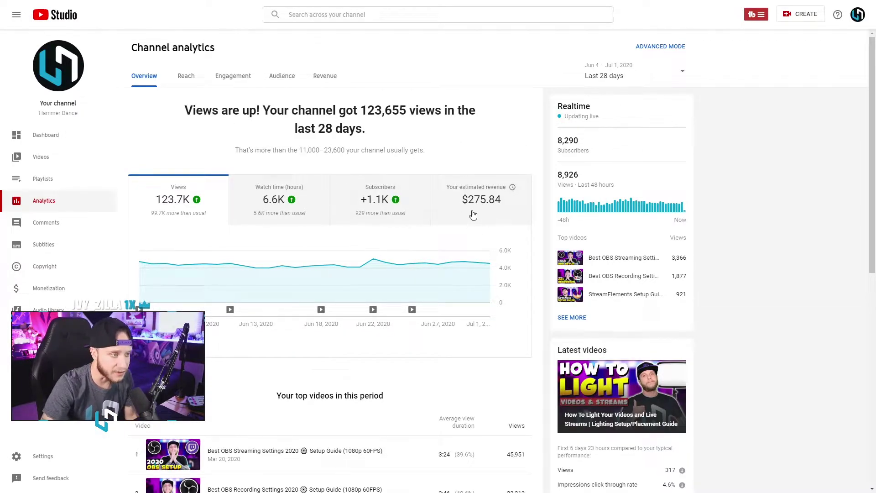
click(284, 206)
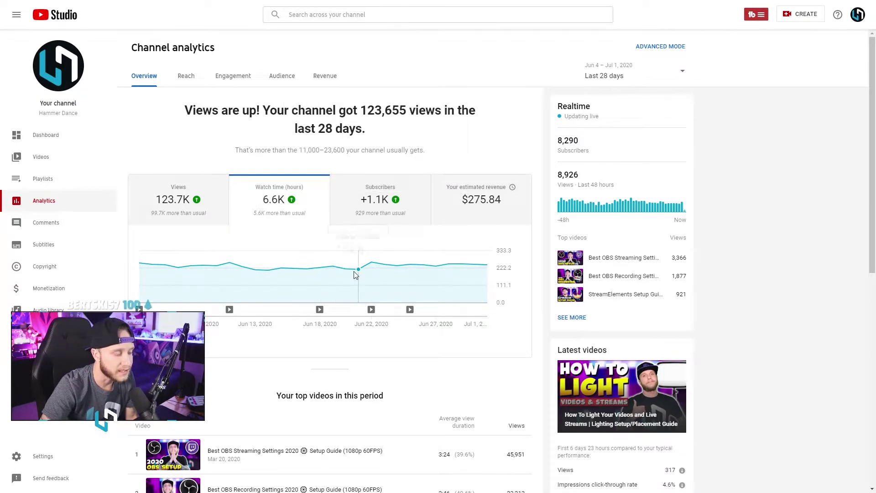
click(205, 214)
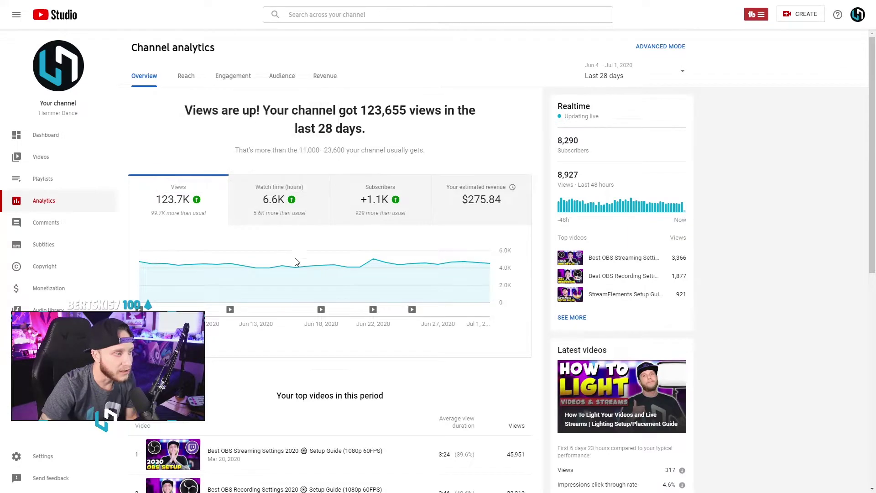
- Open the Reach tab showing 1.3M impressions and a 7.7% click-through rate
mouse_move(322, 310)
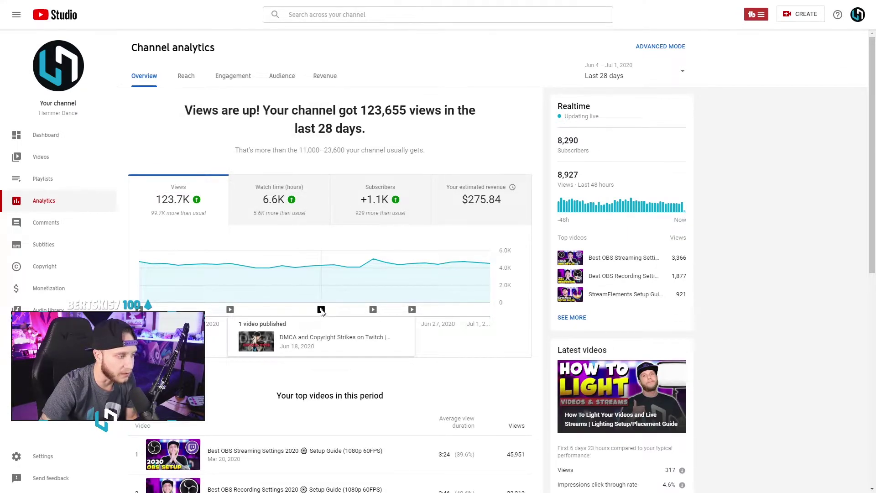
mouse_move(374, 312)
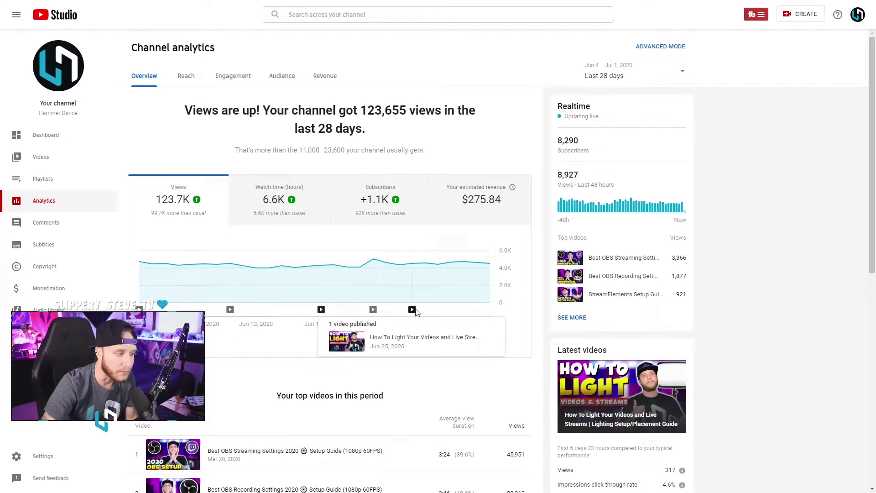
mouse_move(139, 309)
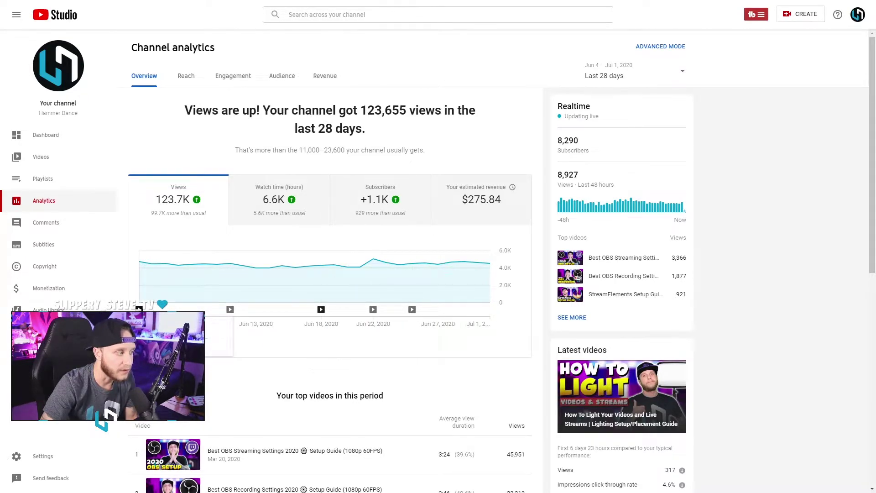
scroll(448, 343, down, 2)
scroll(320, 228, up, 2)
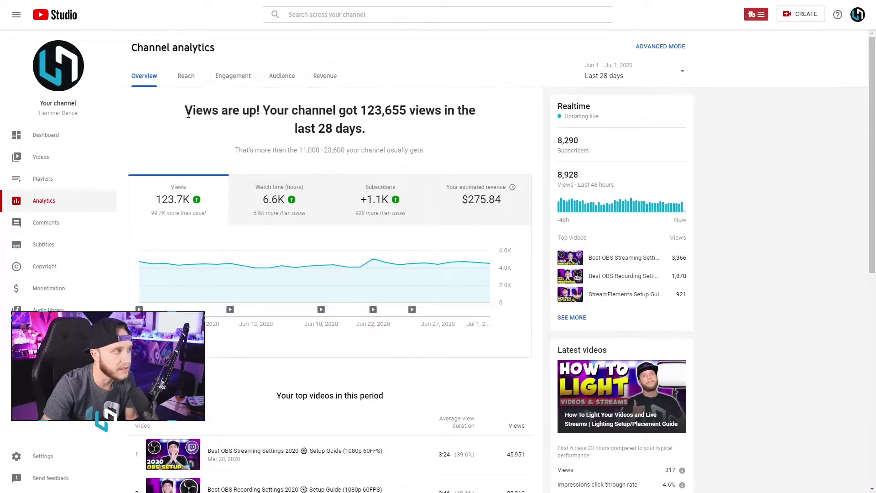
click(187, 81)
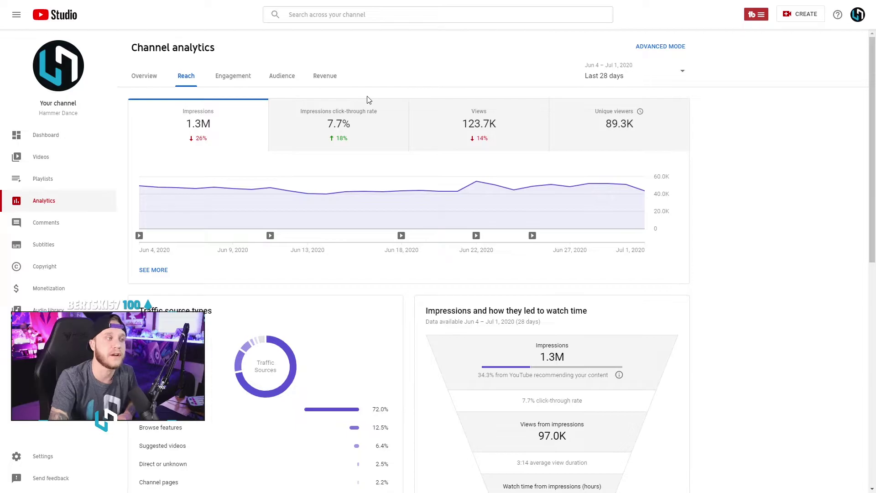
- Plot the impressions click-through rate trend near 7.7%, then move to the Engagement tab
mouse_move(361, 113)
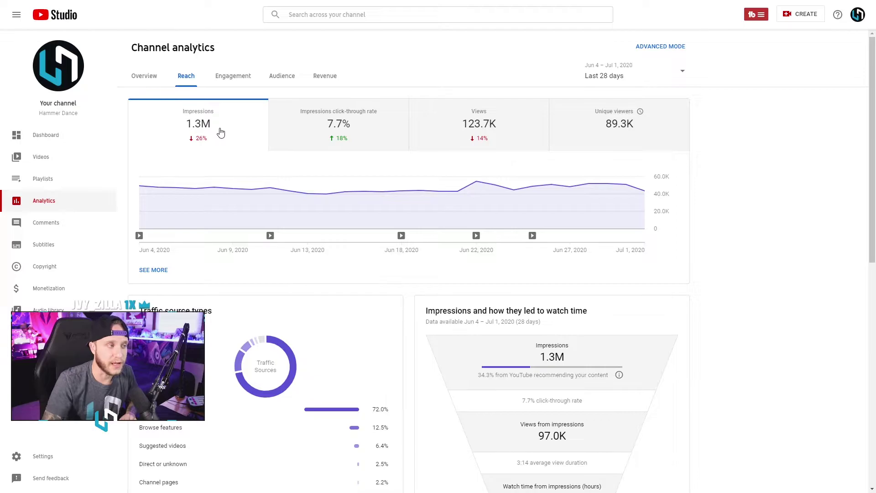
click(376, 128)
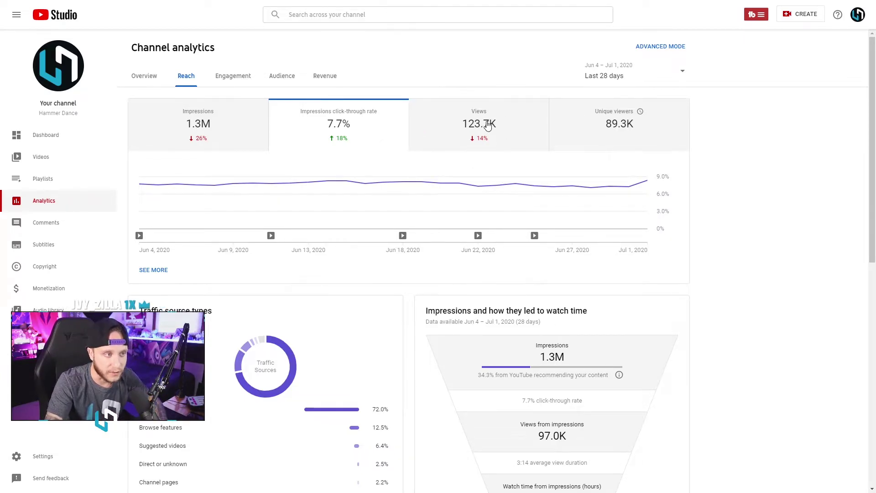
mouse_move(628, 127)
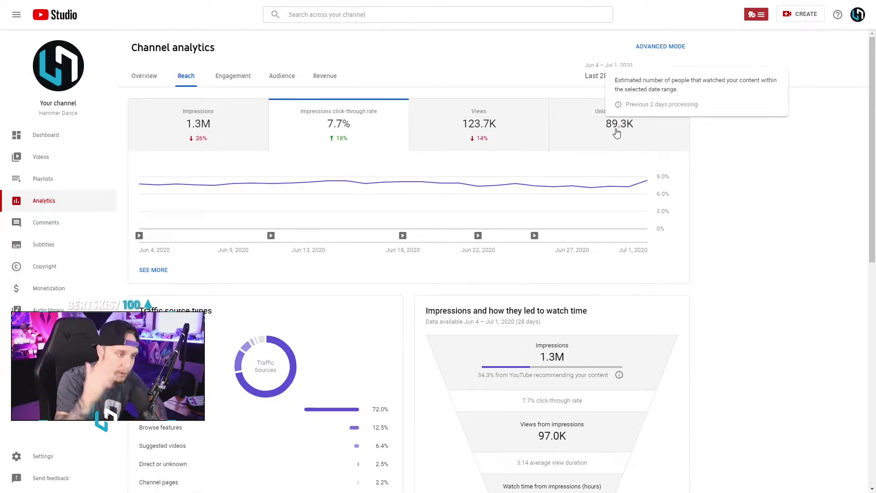
click(238, 81)
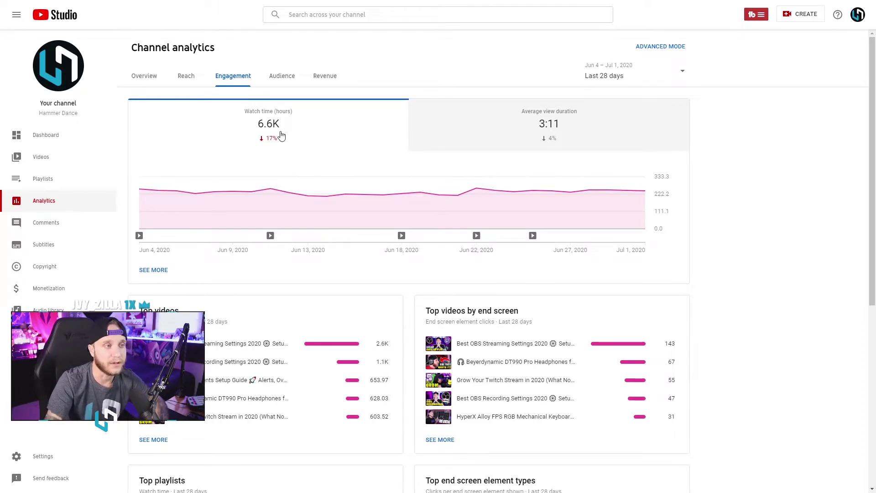
- Chart average view duration on Engagement, then switch to the Audience tab
click(643, 137)
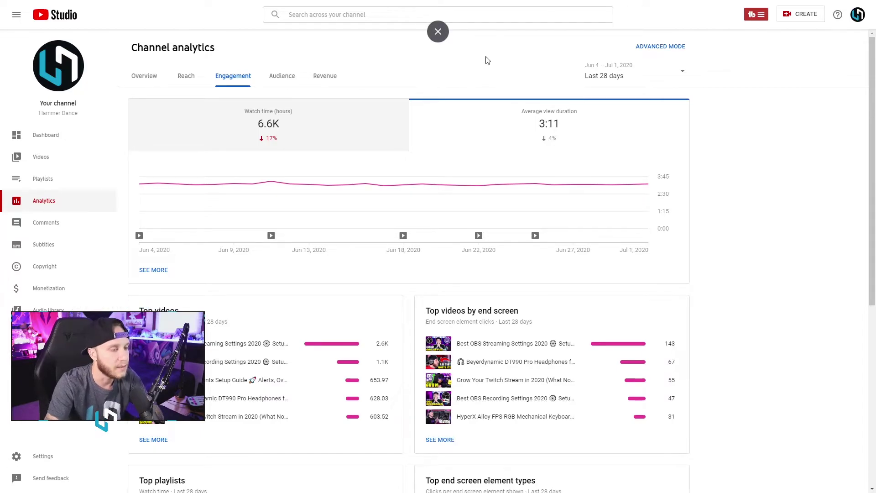
click(283, 78)
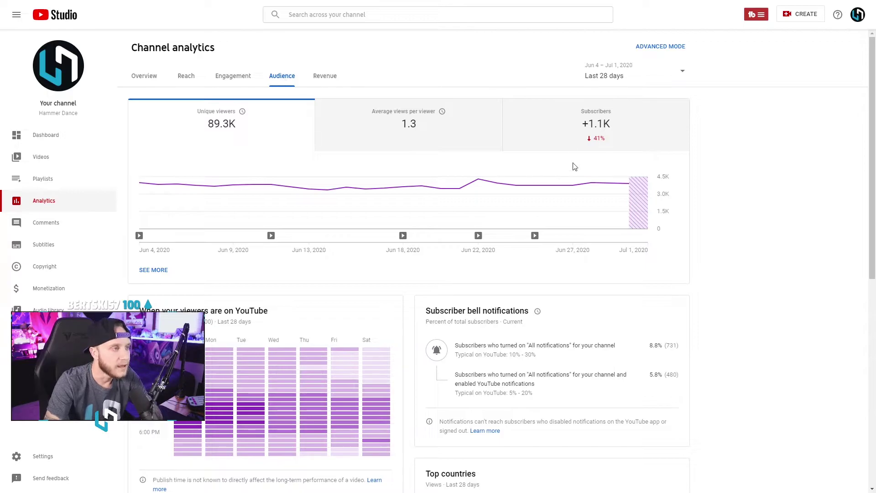
right_click(231, 144)
- Chart average views per viewer, review the heatmap and countries, then go to Revenue
click(407, 123)
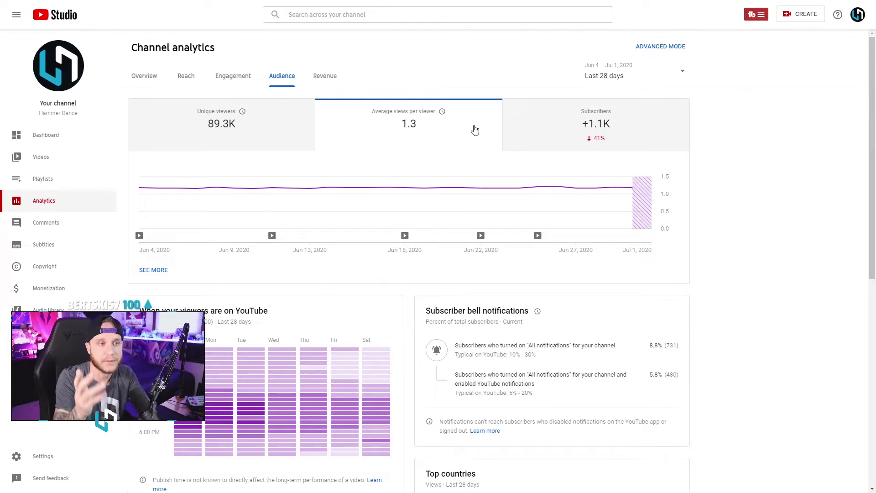
scroll(535, 196, down, 2)
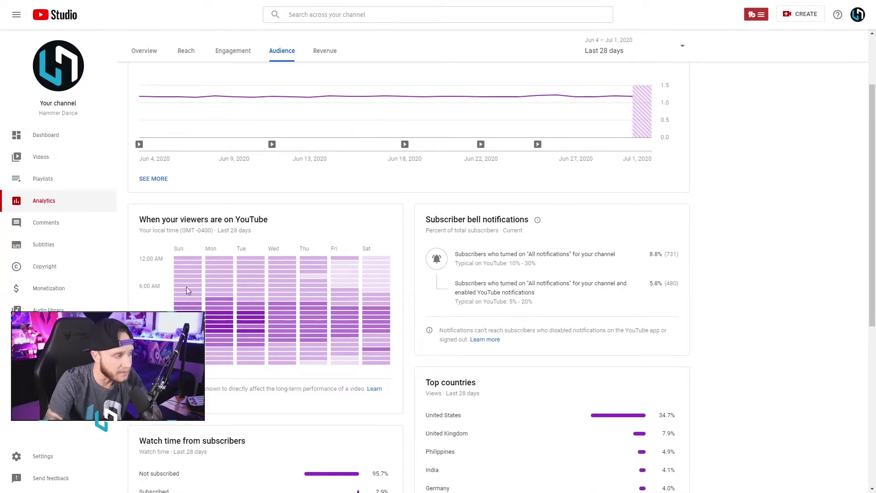
mouse_move(188, 314)
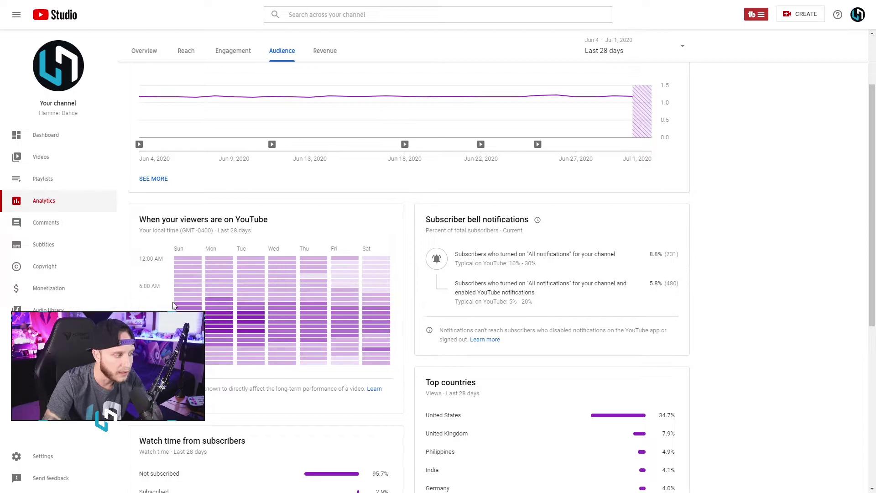
mouse_move(217, 343)
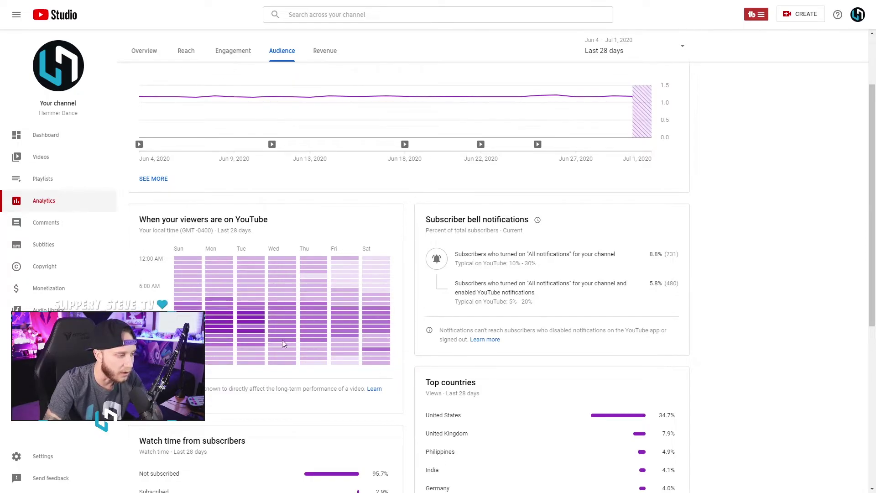
scroll(237, 338, down, 1)
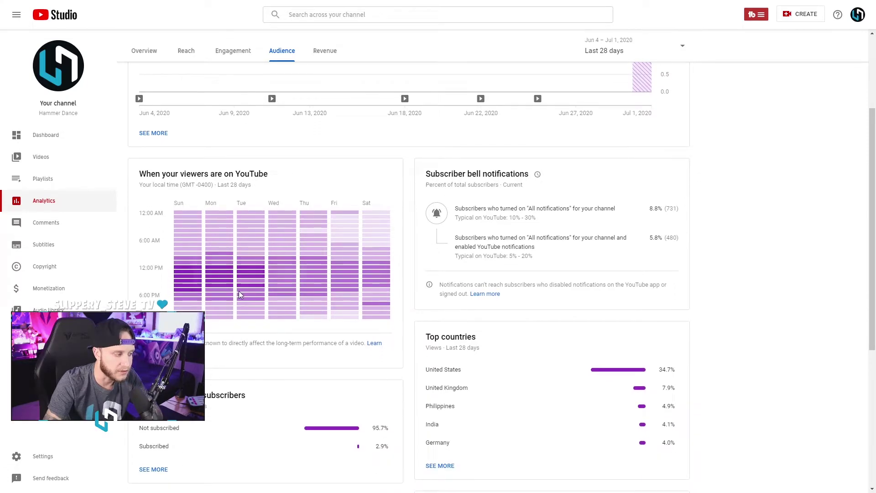
scroll(447, 283, up, 1)
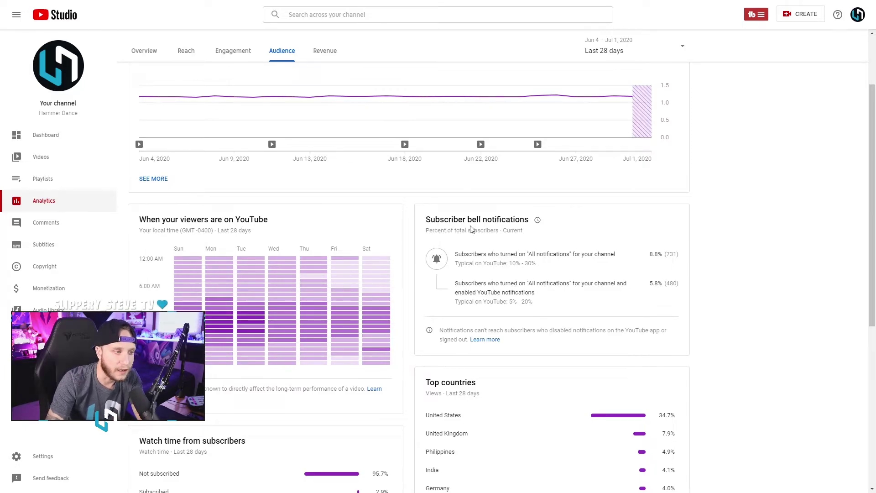
scroll(547, 301, up, 2)
click(325, 76)
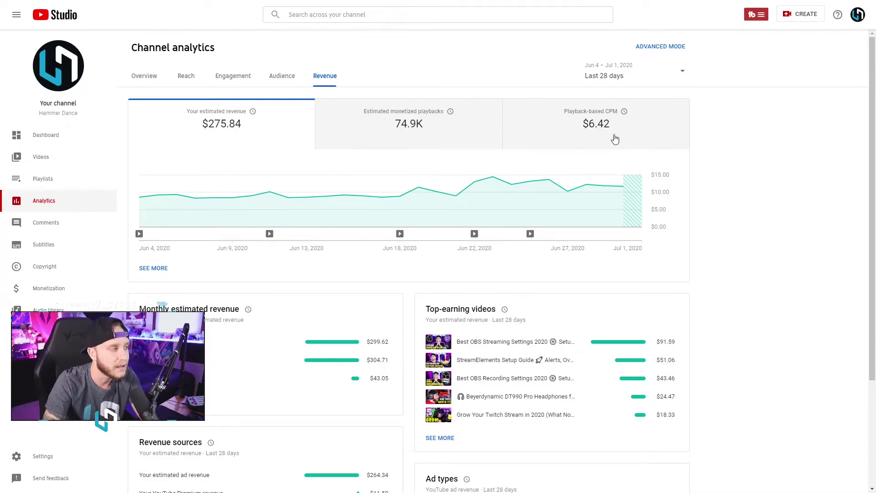
- Plot playback-based CPM, running roughly $5 to $8 over the 28 days
mouse_move(416, 111)
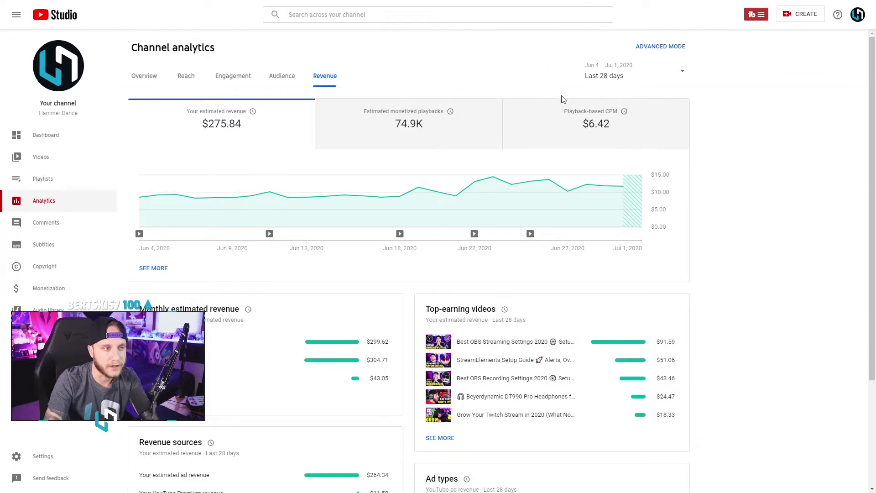
click(662, 138)
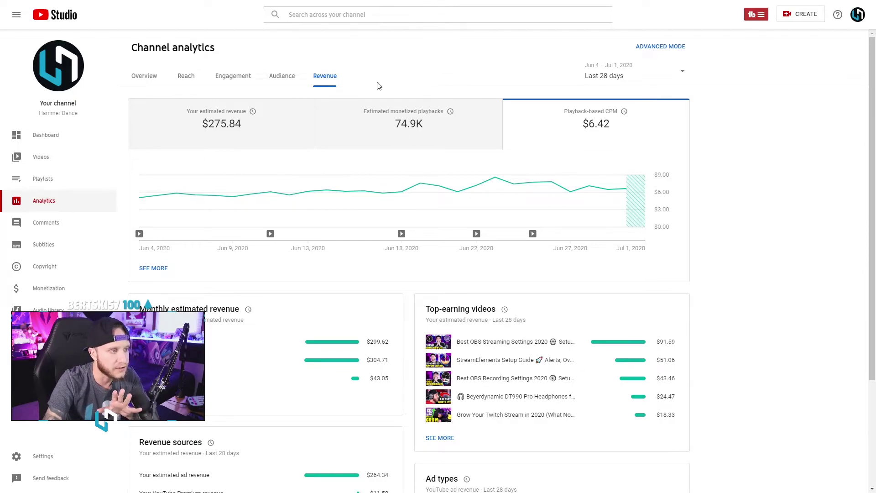
mouse_move(538, 228)
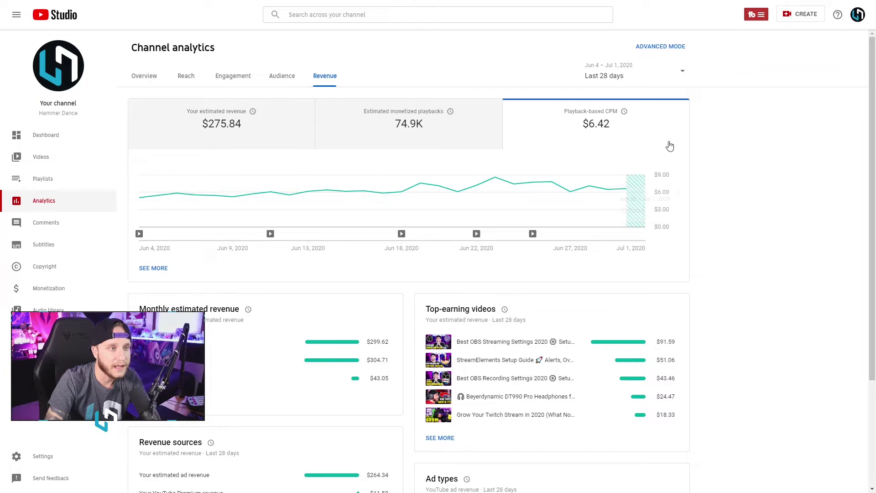
- Return to the Channel analytics overview
click(145, 77)
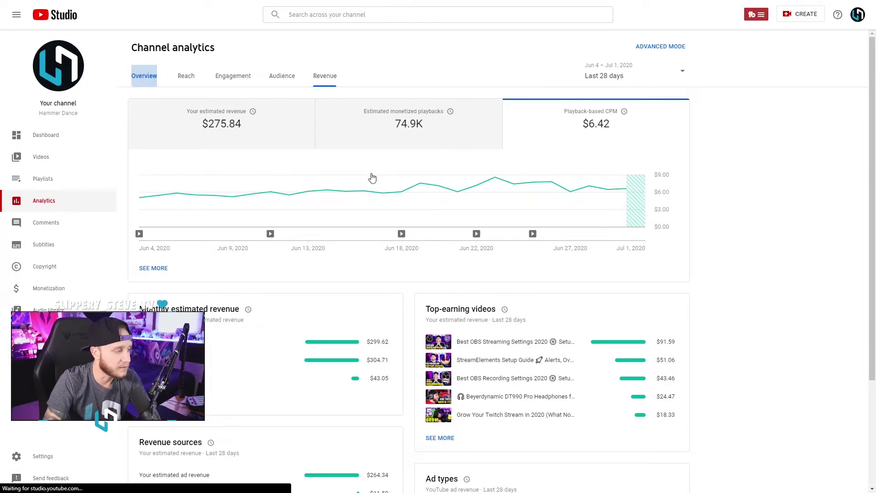
scroll(438, 243, down, 1)
scroll(539, 344, up, 1)
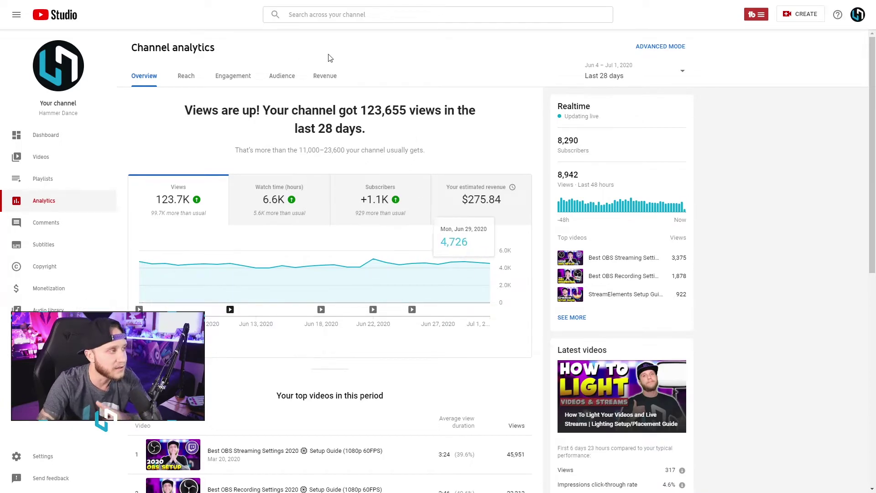
- Step through the Reach, Engagement and Audience tabs, ending on the viewer-activity heatmap
click(187, 77)
click(219, 77)
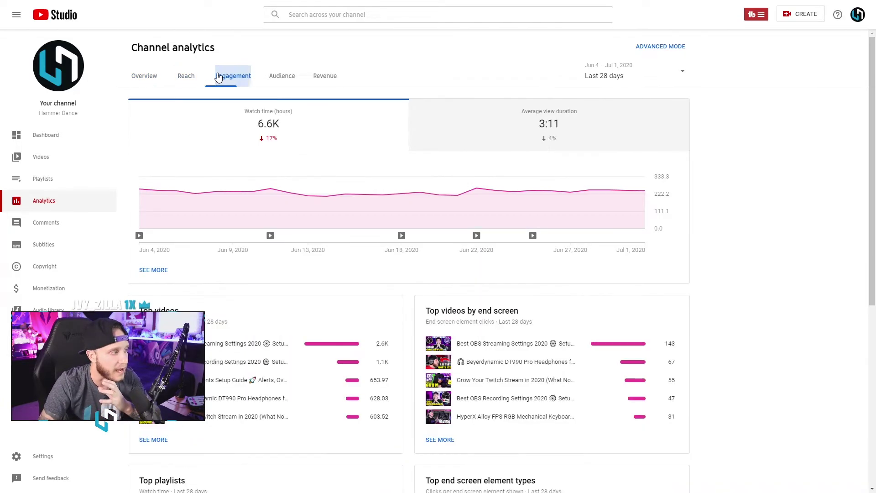
click(279, 77)
scroll(286, 358, down, 1)
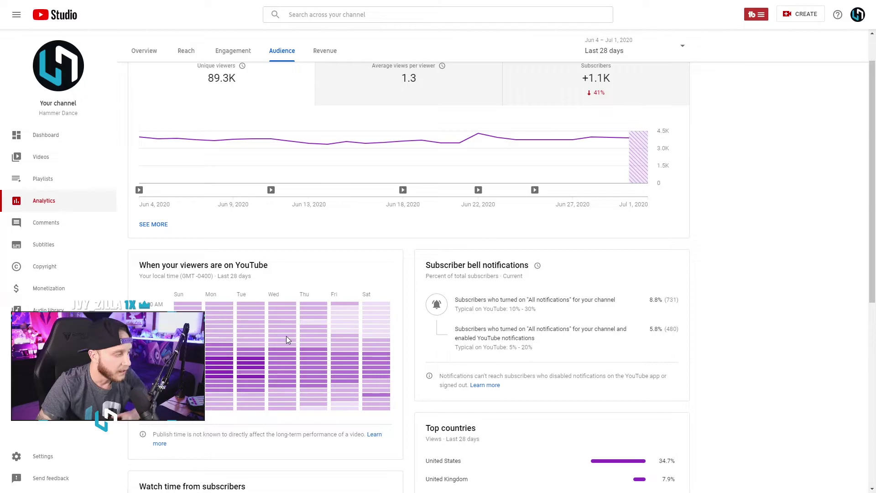
mouse_move(286, 336)
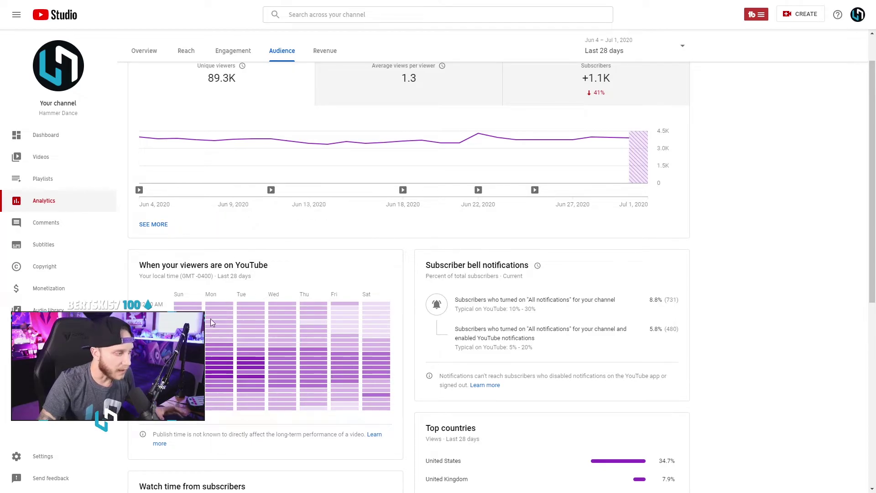
mouse_move(192, 333)
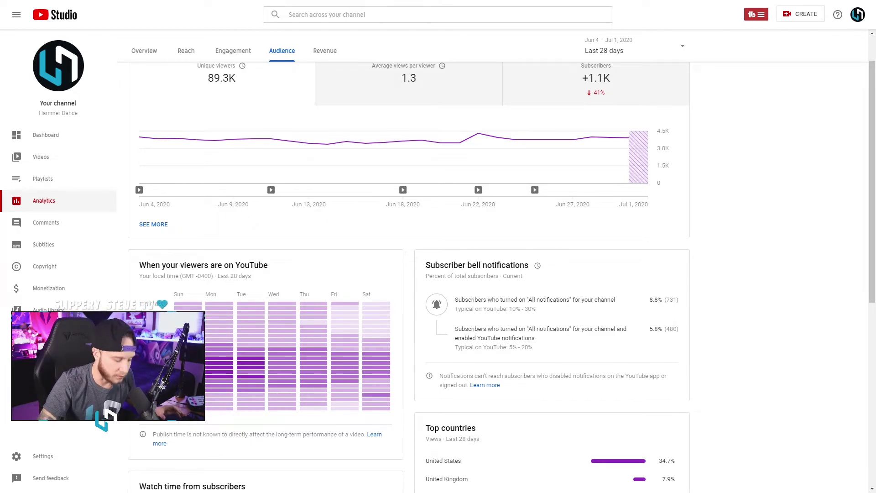
mouse_move(187, 365)
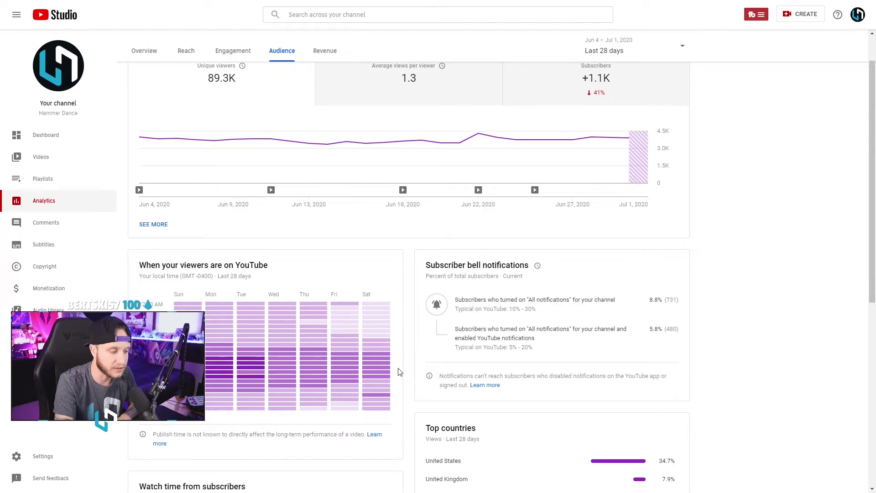
- Open the full realtime report from Overview: 8,945 views in 48 hours, 198 in 60 minutes
scroll(401, 331, up, 1)
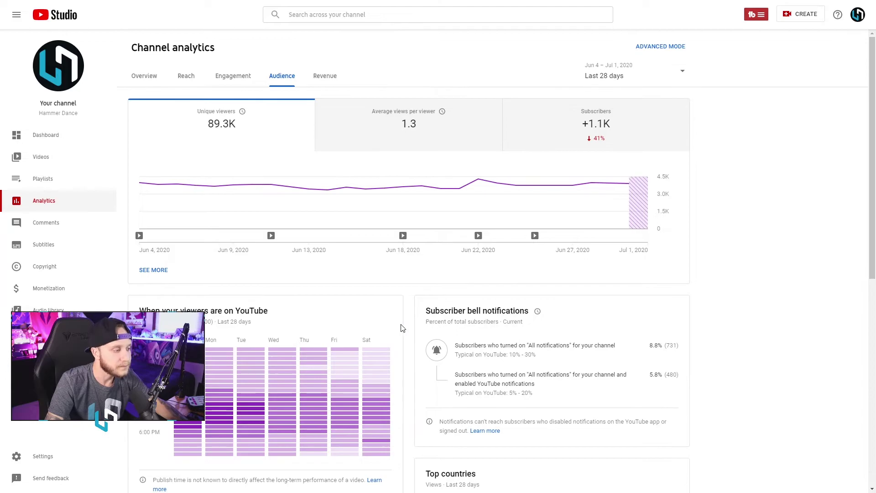
click(185, 76)
click(145, 76)
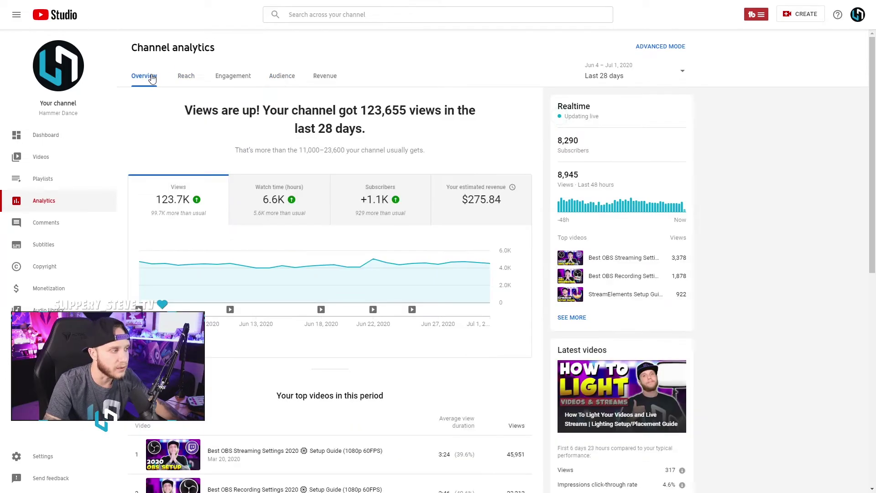
click(570, 318)
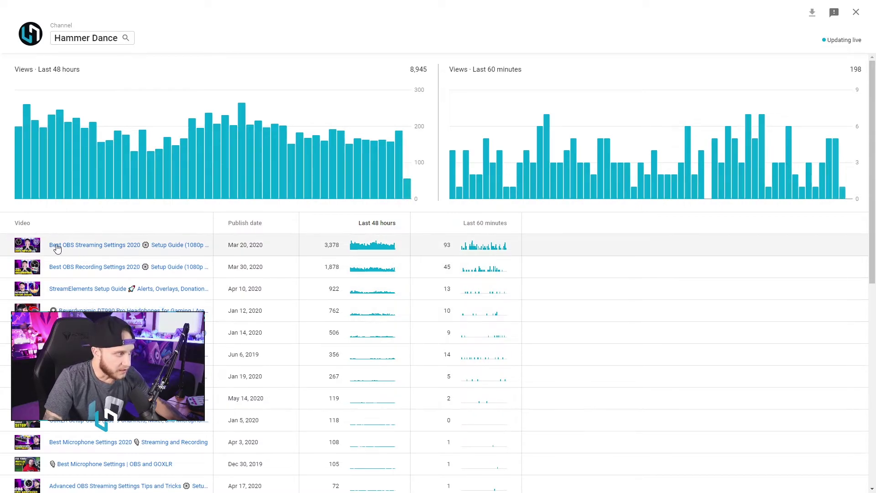
drag(4, 236, 566, 274)
click(567, 274)
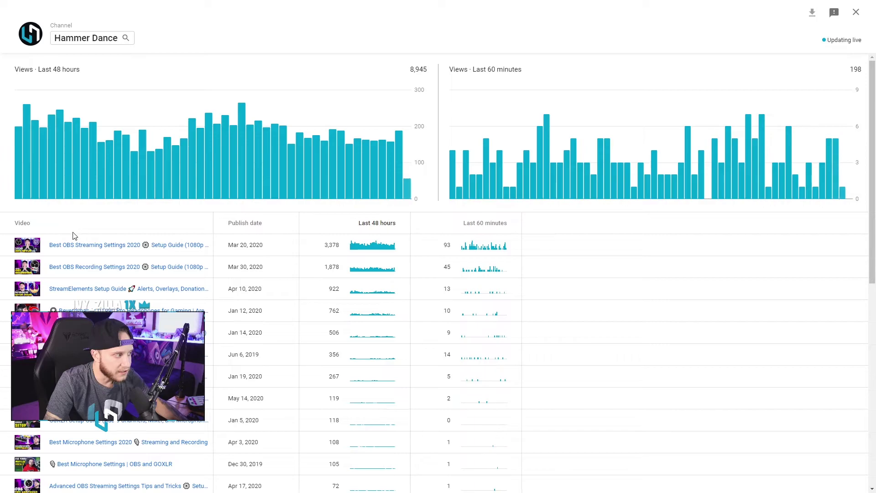
mouse_move(80, 247)
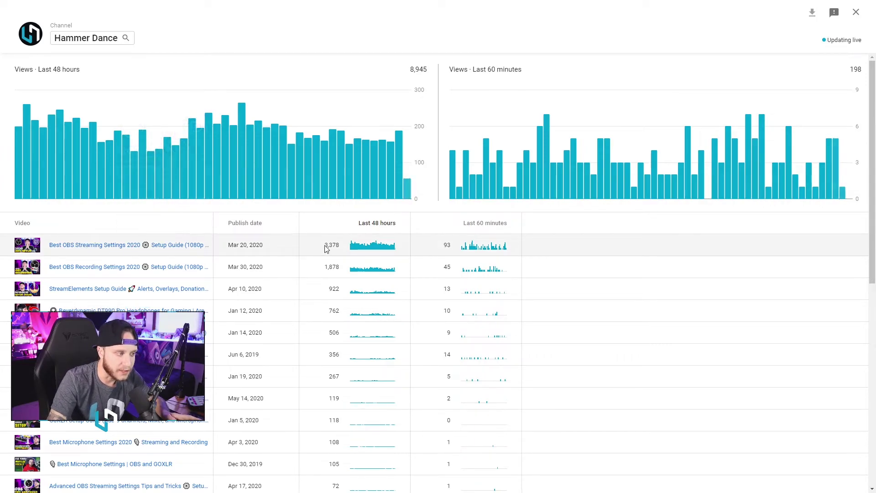